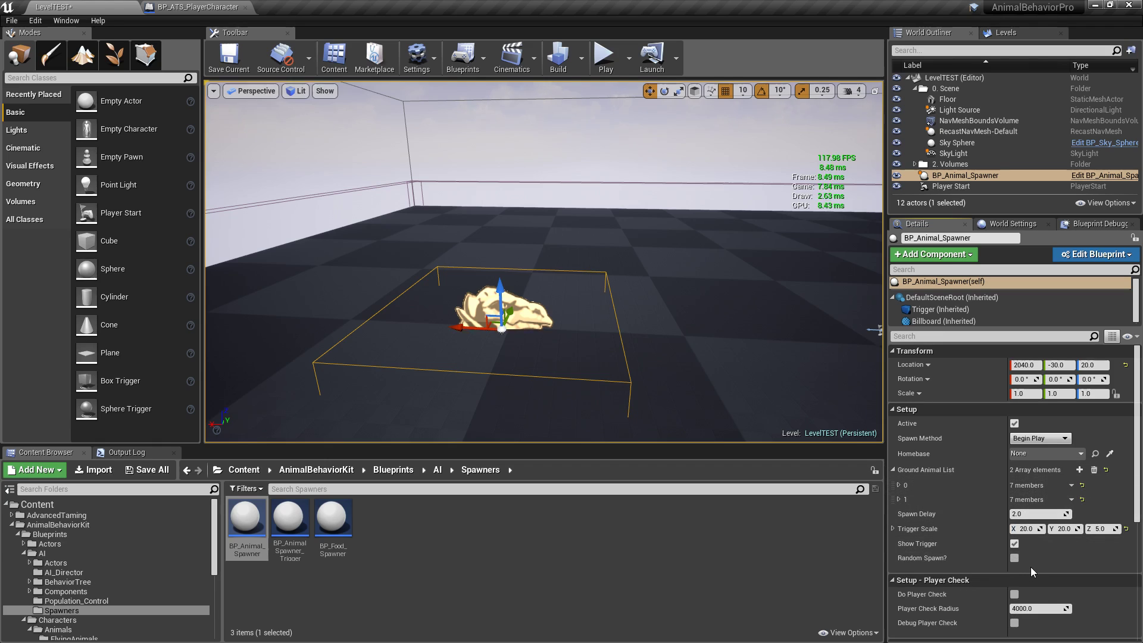
Playtest the level, running the character around to watch the animals spawned at Begin Play, and end the session
key("s")
right_click_drag(665, 218, 672, 224)
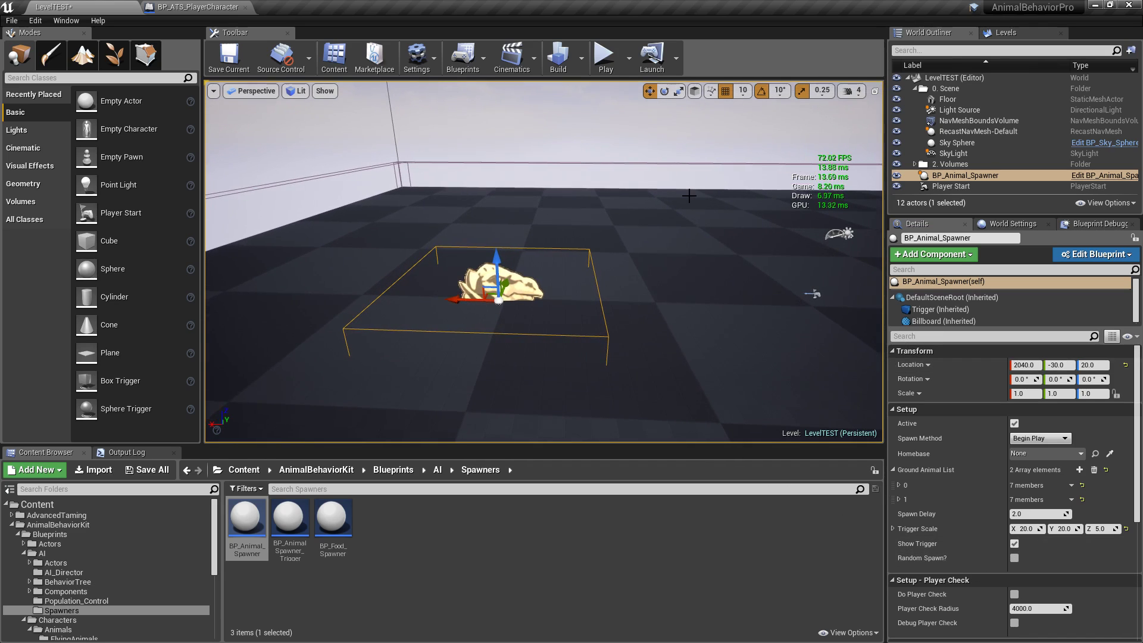
left_click(606, 60)
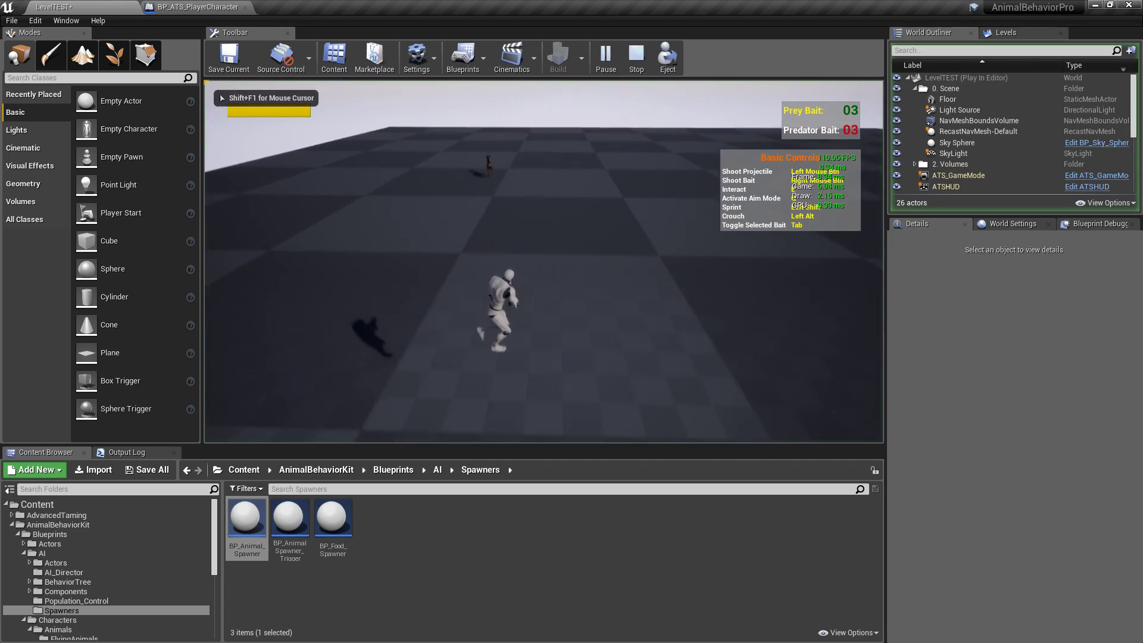
key("w")
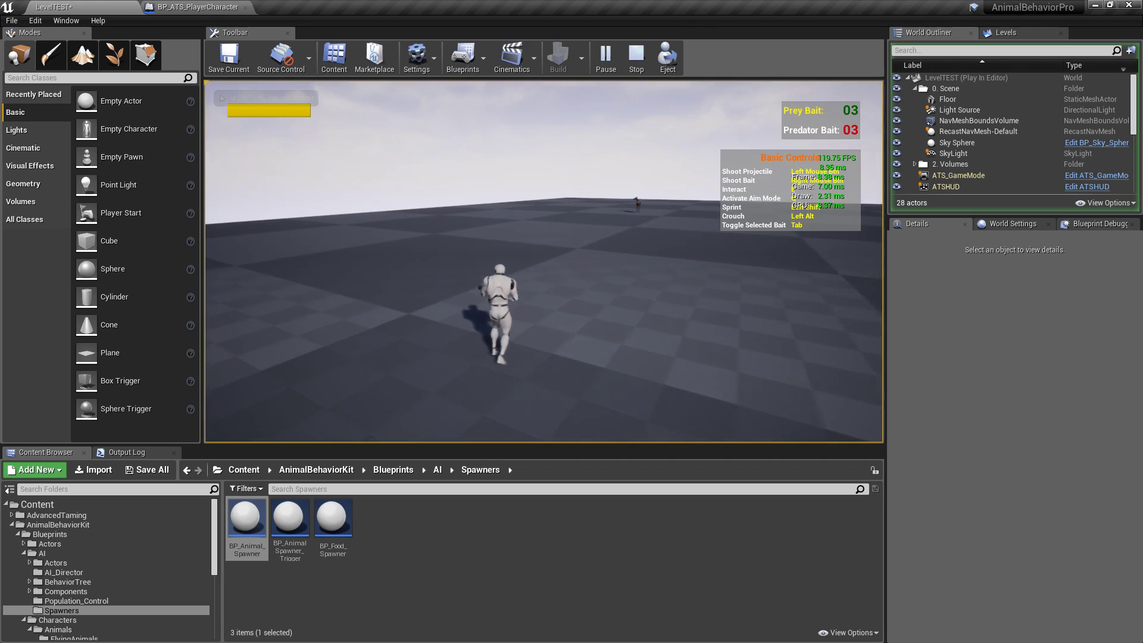
key("a")
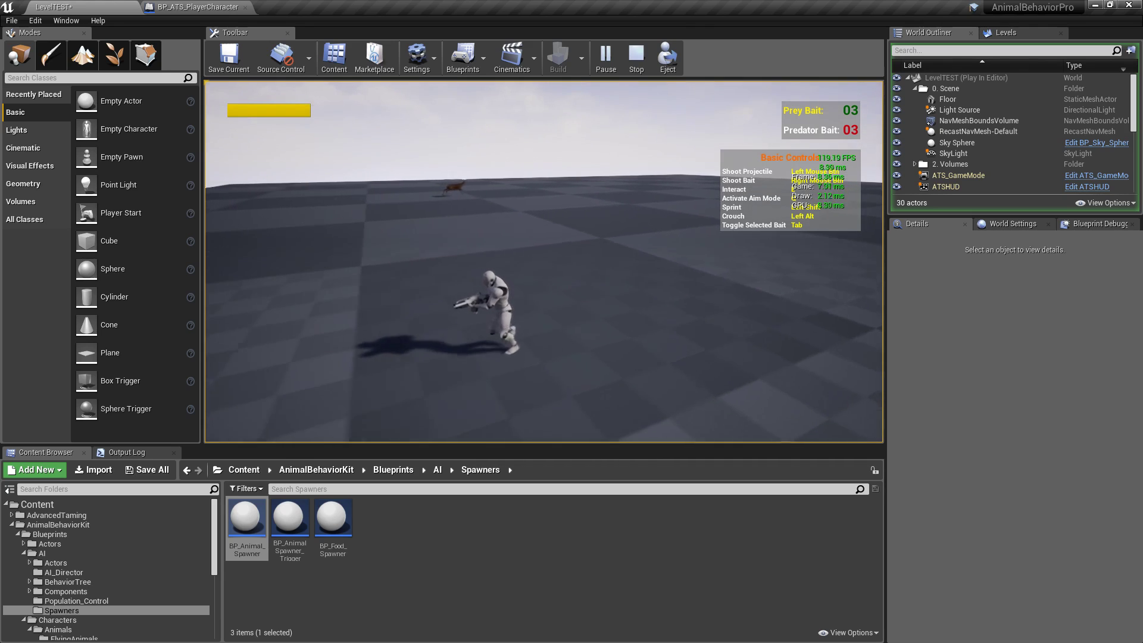
key("w")
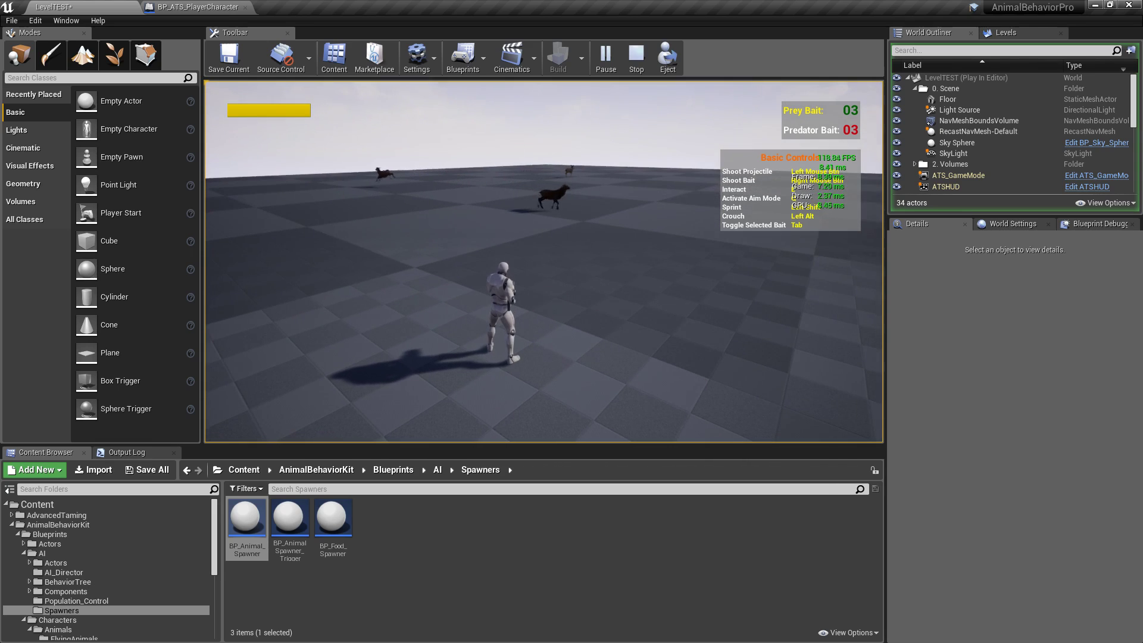
key("s")
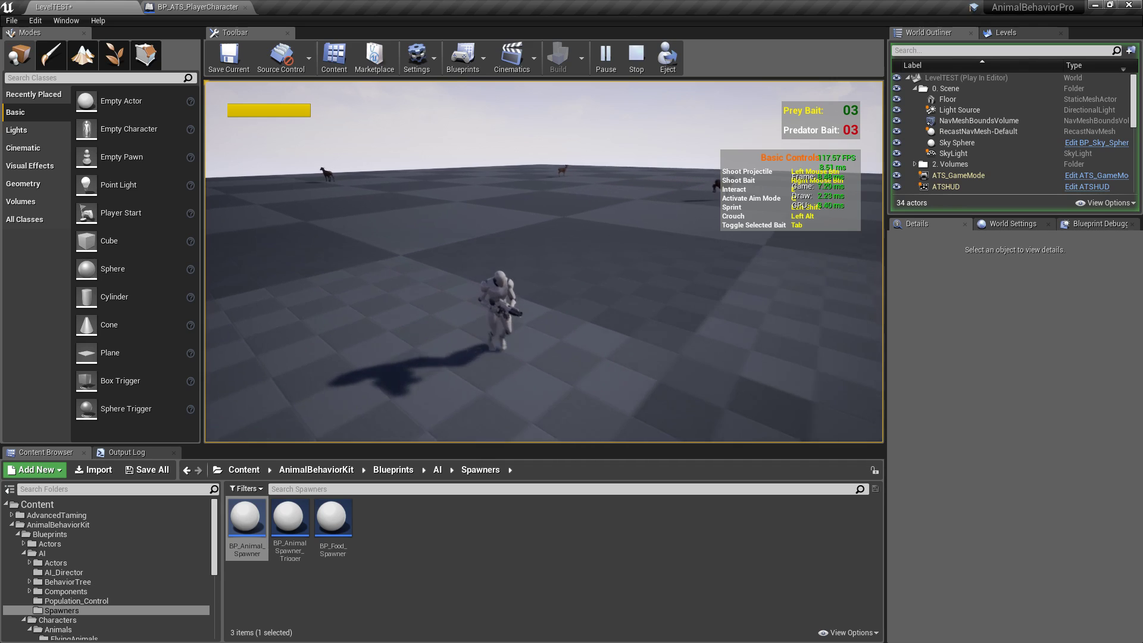
key("d")
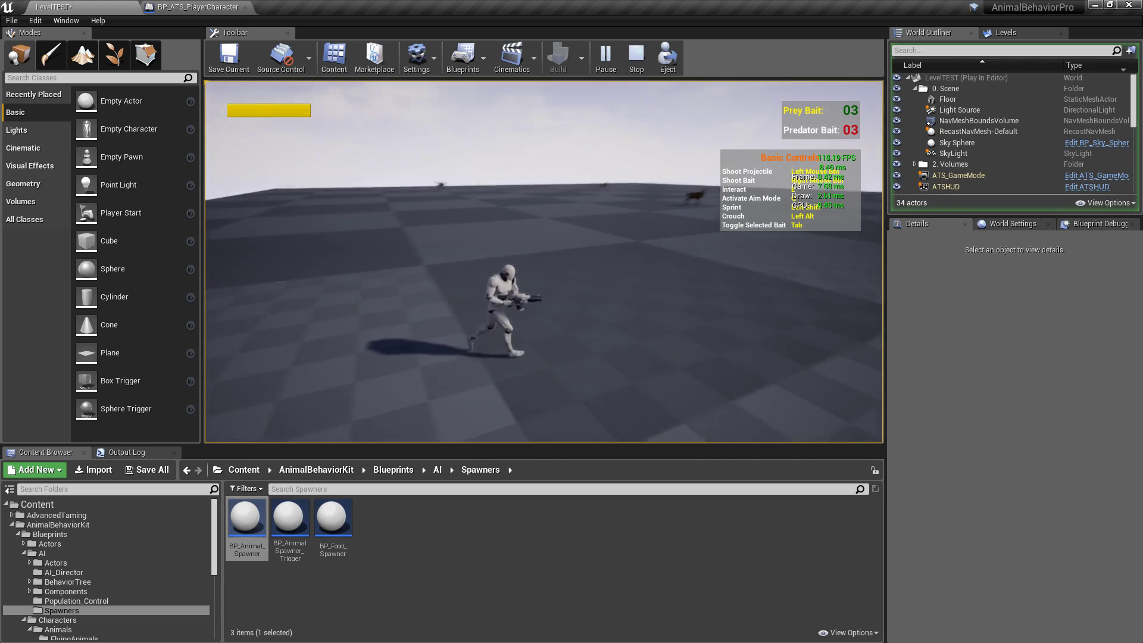
key("w")
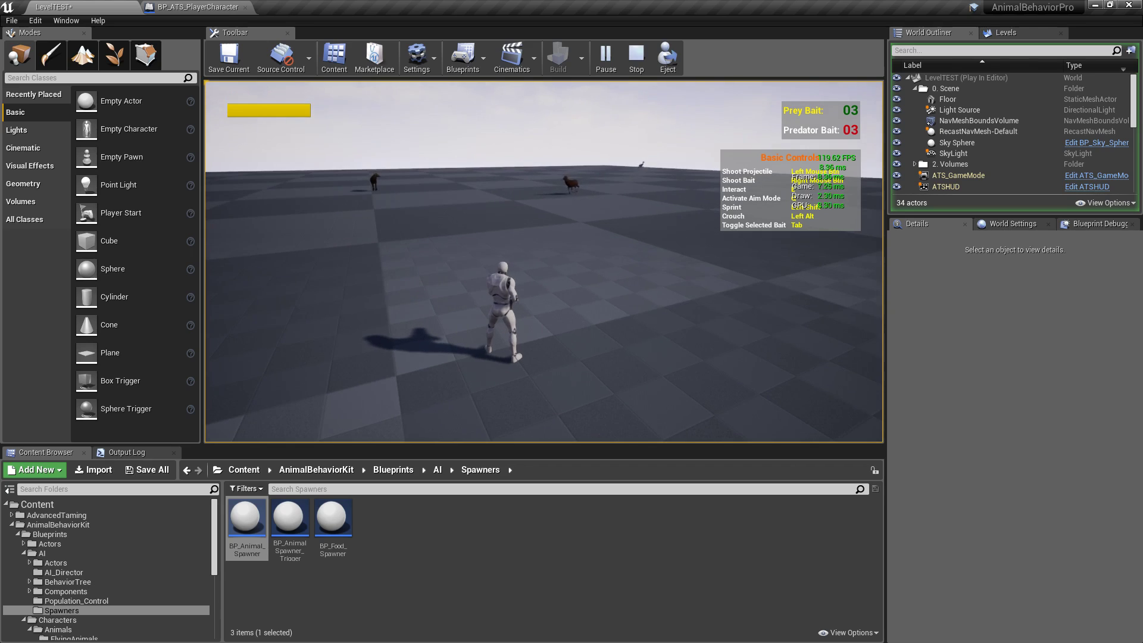
key("Escape")
Set the Spawn Method of BP_Animal_Spawner to Overlap Trigger
mouse_move(534, 167)
right_mouse_down()
mouse_move(514, 171)
mouse_move(534, 167)
right_mouse_up()
key("w")
scroll(533, 167, "up", 1)
left_click(525, 295)
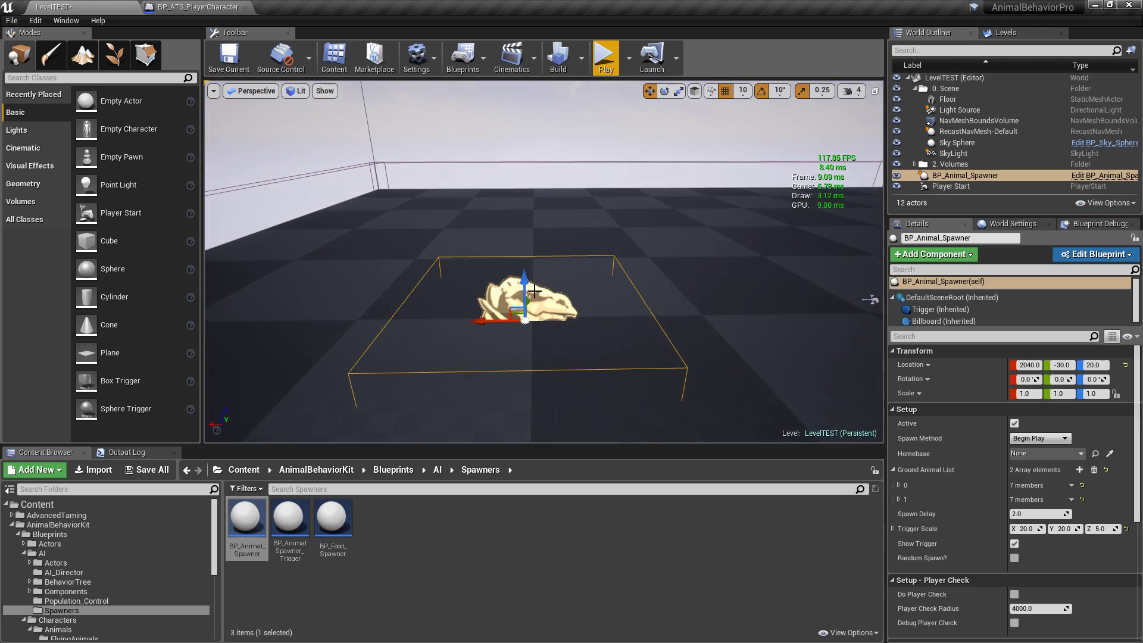
left_click(1039, 438)
left_click(1034, 456)
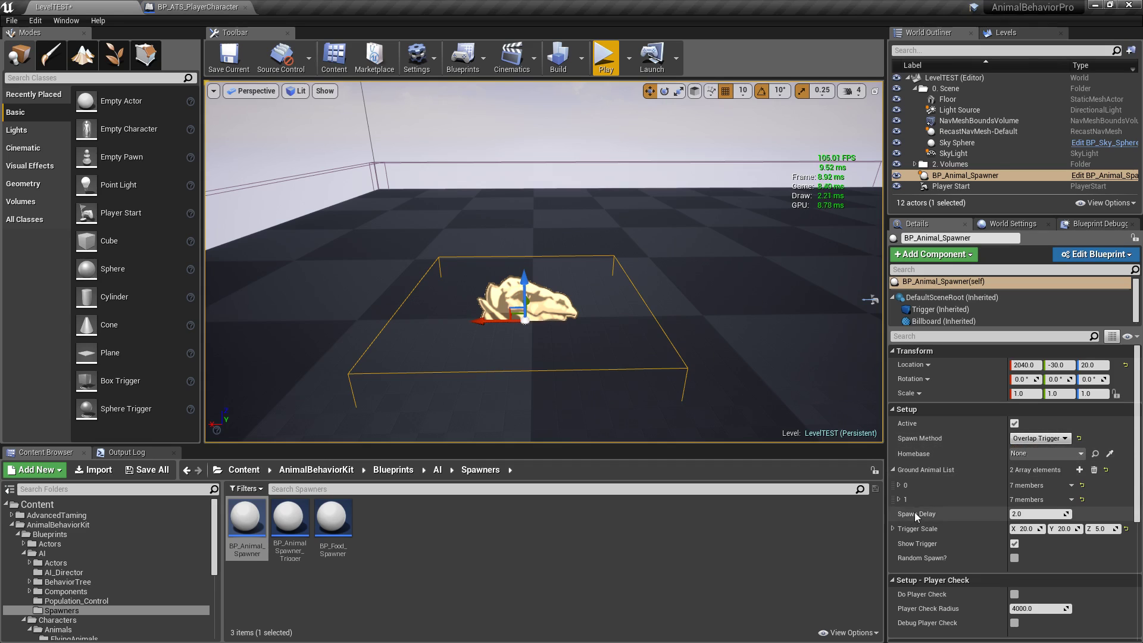
left_click(899, 485)
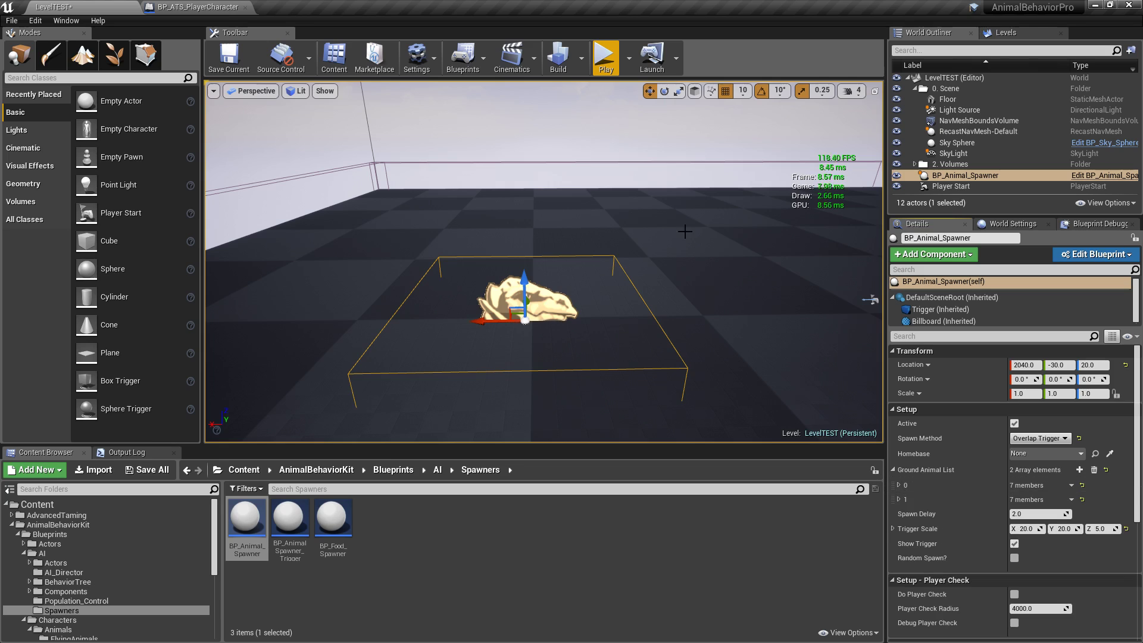
Playtest the level by walking the character into the spawner's overlap trigger, and end the session
left_click(606, 57)
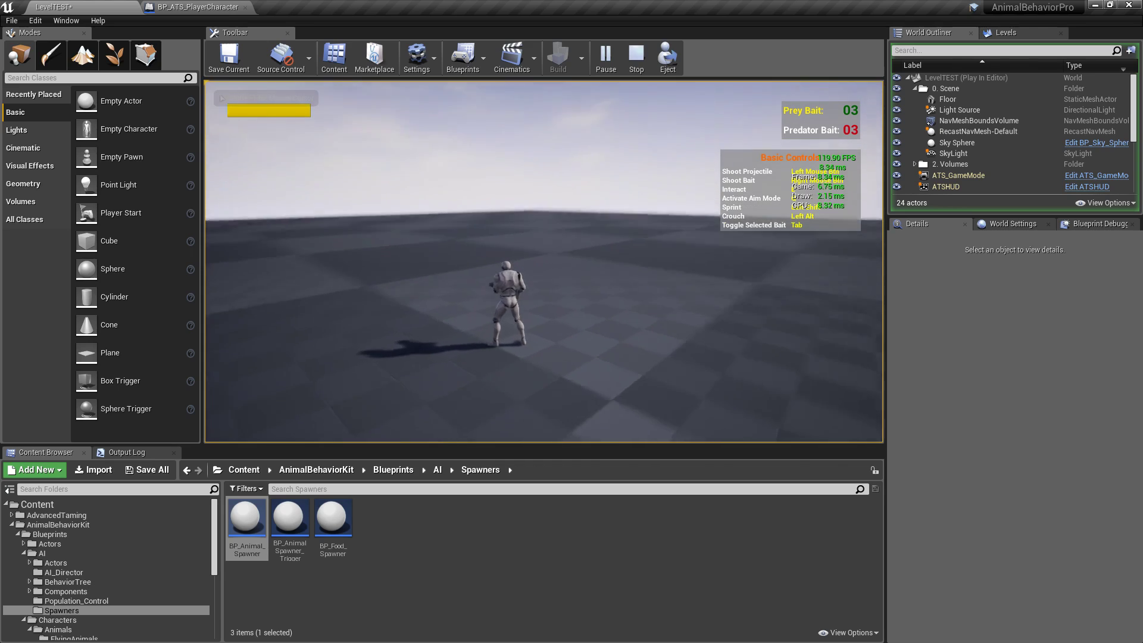
key("w")
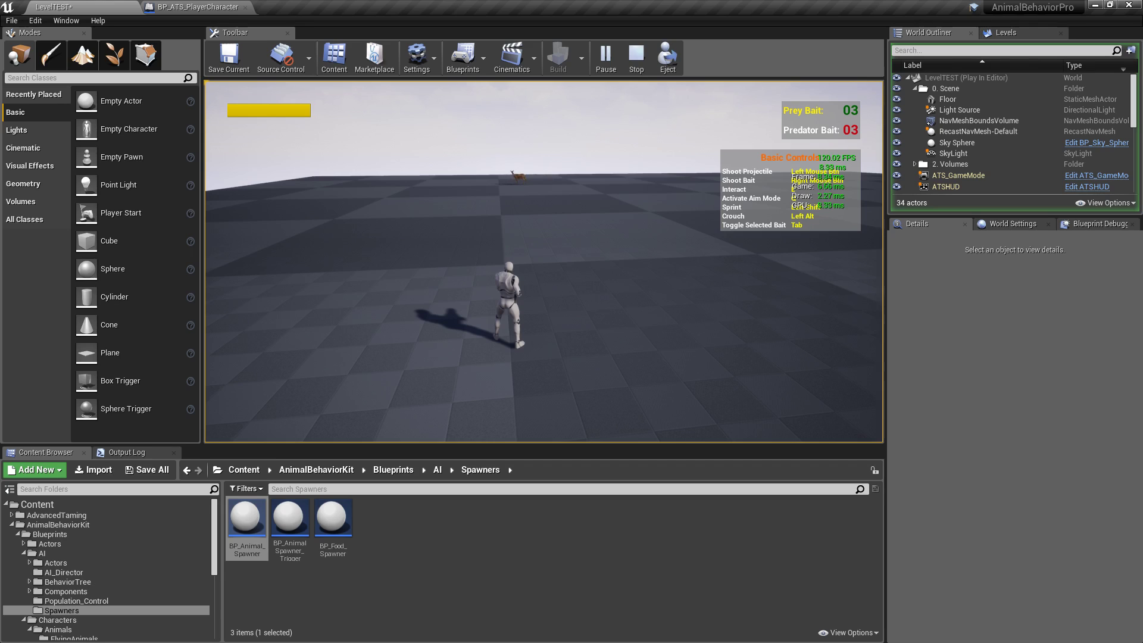
key("Escape")
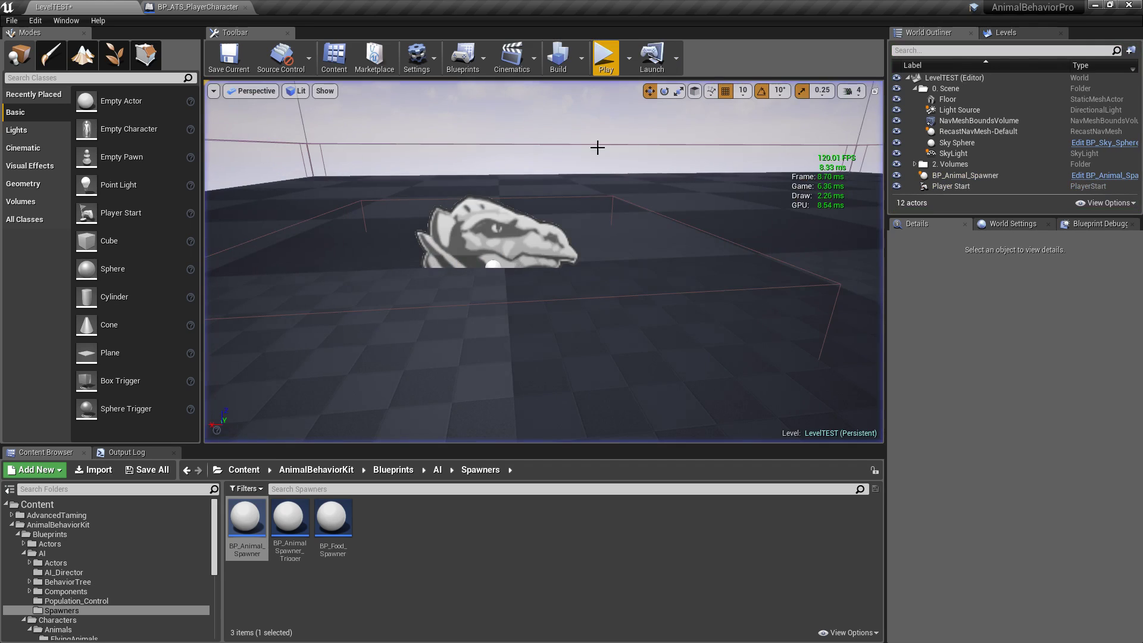
Enlarge BP_Animal_Spawner's trigger volume by setting its Trigger Scale to 100 in X and 100 in Y
scroll(605, 140, "down", 10)
left_click(526, 245)
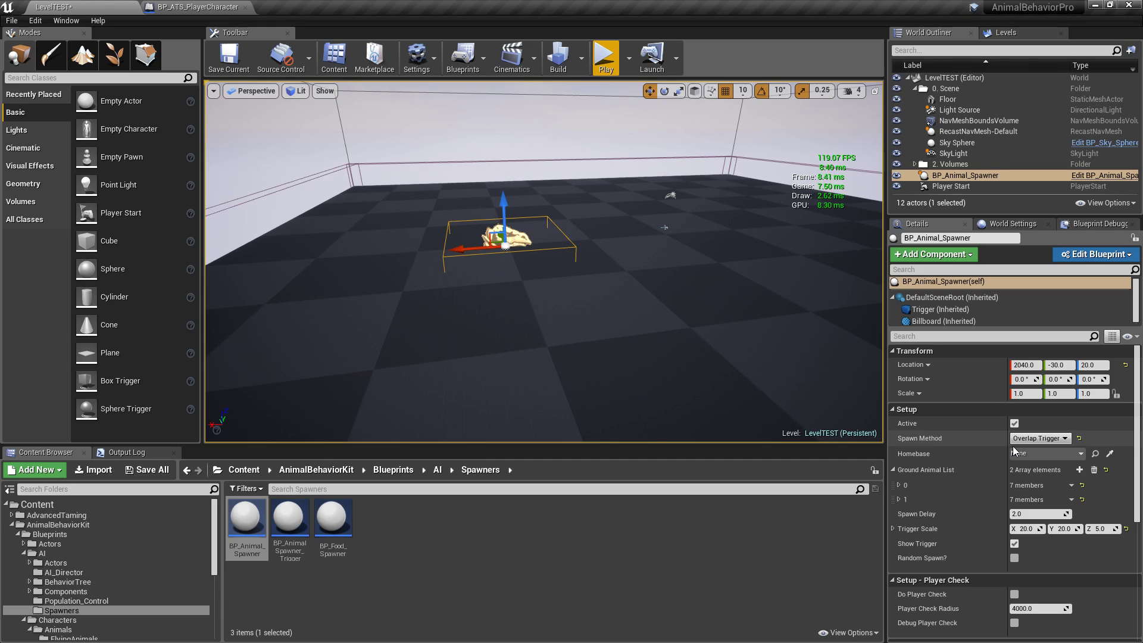
right_click_drag(598, 374, 598, 373)
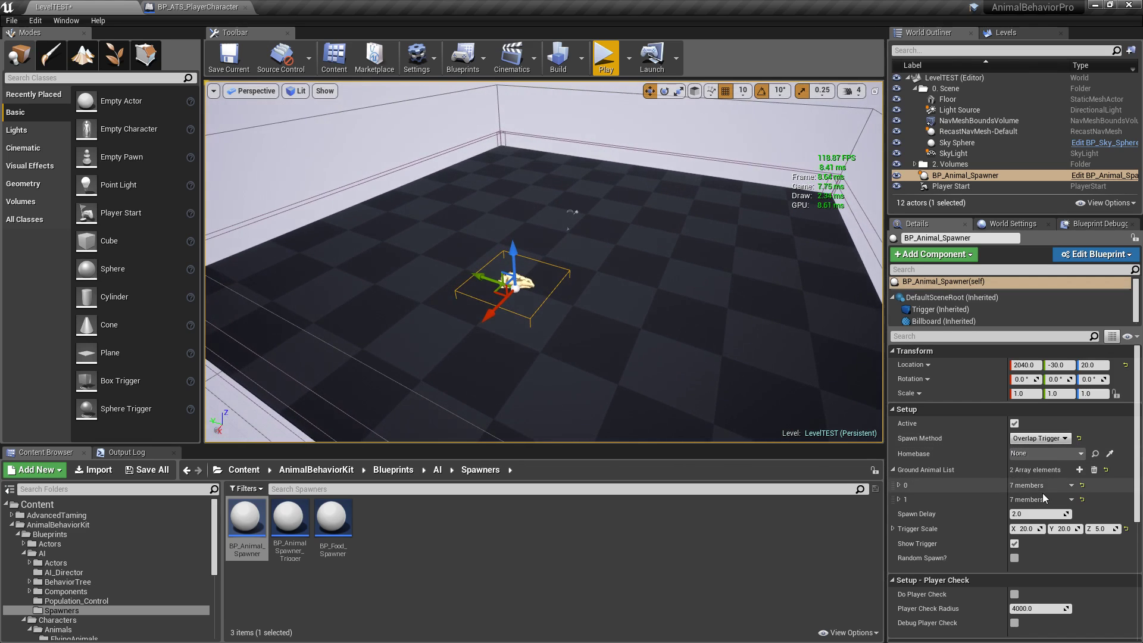
type("0")
key("Return")
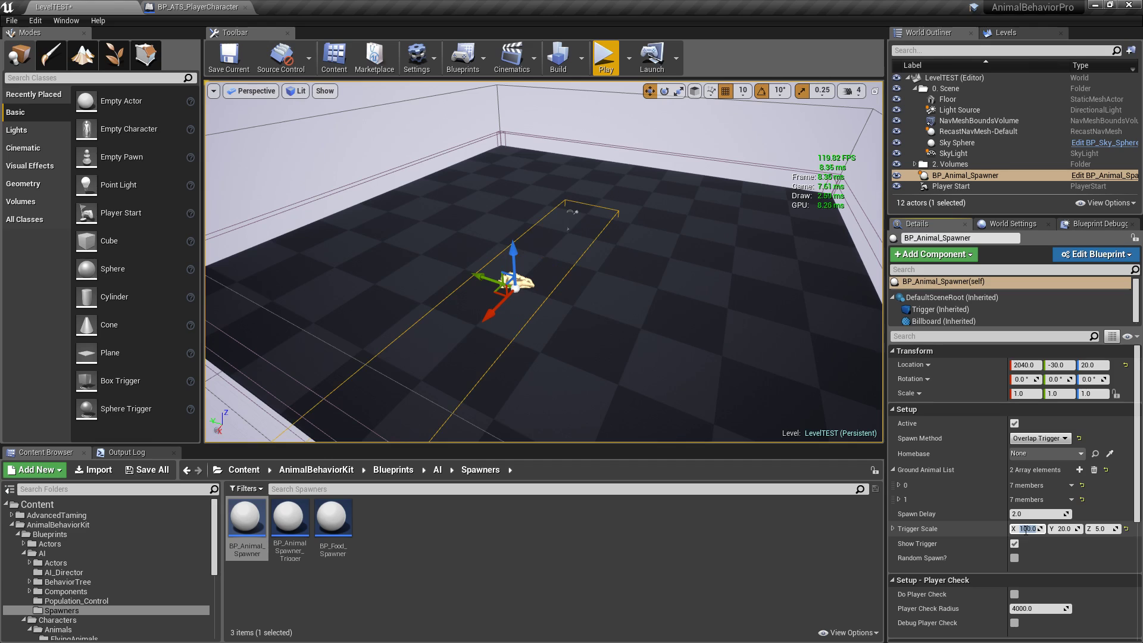
type("100")
key("Return")
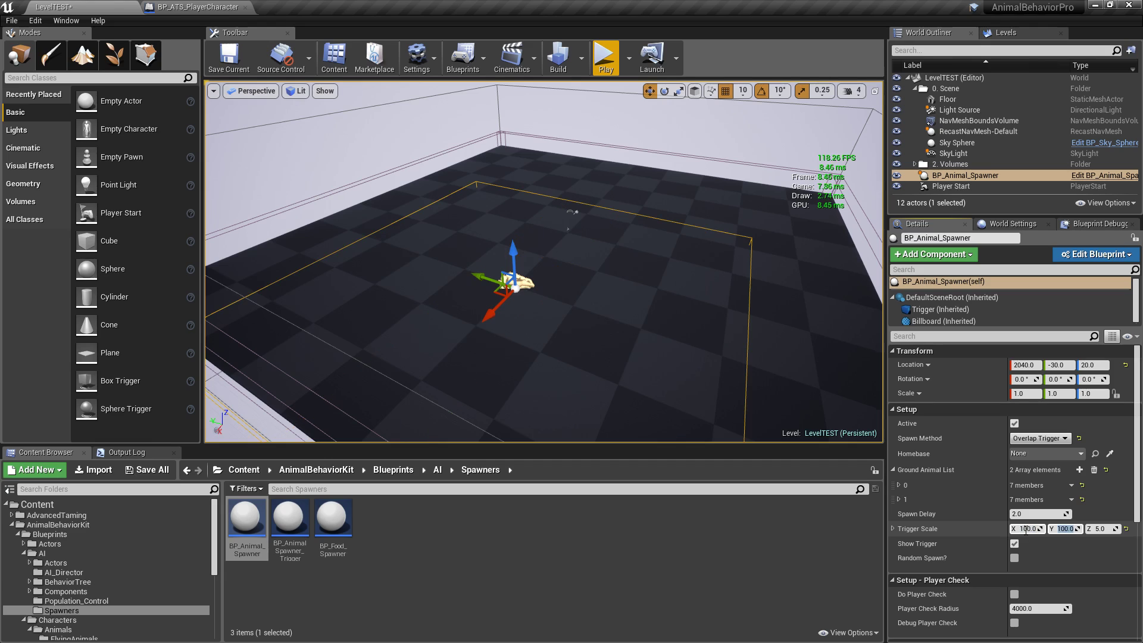
Move BP_Animal_Spawner along the X axis to about X 940 so its trigger volume shifts across the floor
left_click(966, 176)
left_click(970, 187)
left_click(969, 176)
left_click_drag(492, 312, 713, 328)
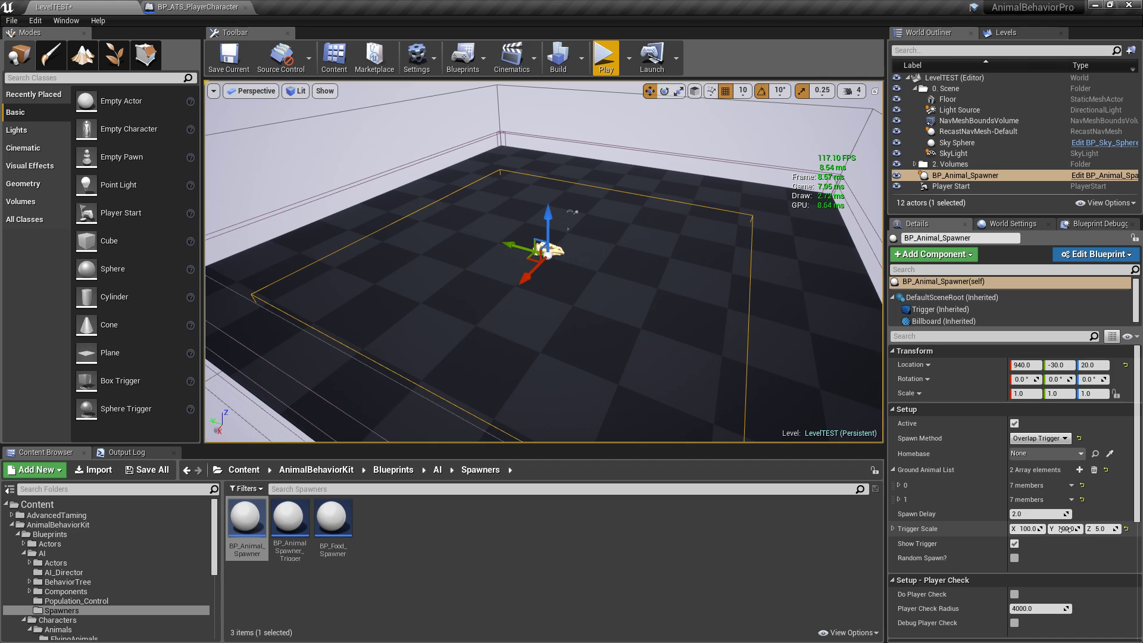
Reset BP_Animal_Spawner's Trigger Scale to its default and move the spawner along X to about 1980
left_click(1125, 529)
right_click_drag(614, 329, 456, 335)
right_click_drag(584, 319, 615, 250)
left_click_drag(505, 260, 402, 242)
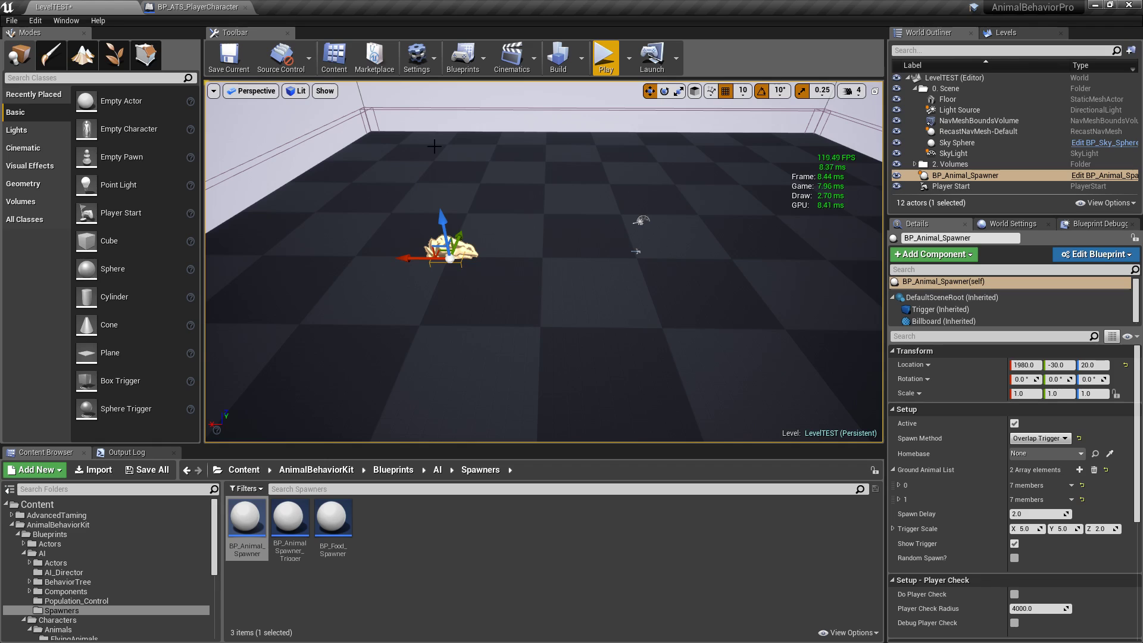
Duplicate the spawner along the X axis, and duplicate the pair to about Y 1960 to form a two-by-two grid
left_click_drag(405, 250, 528, 254)
right_click_drag(529, 255, 726, 298)
left_click(958, 181, "ctrl")
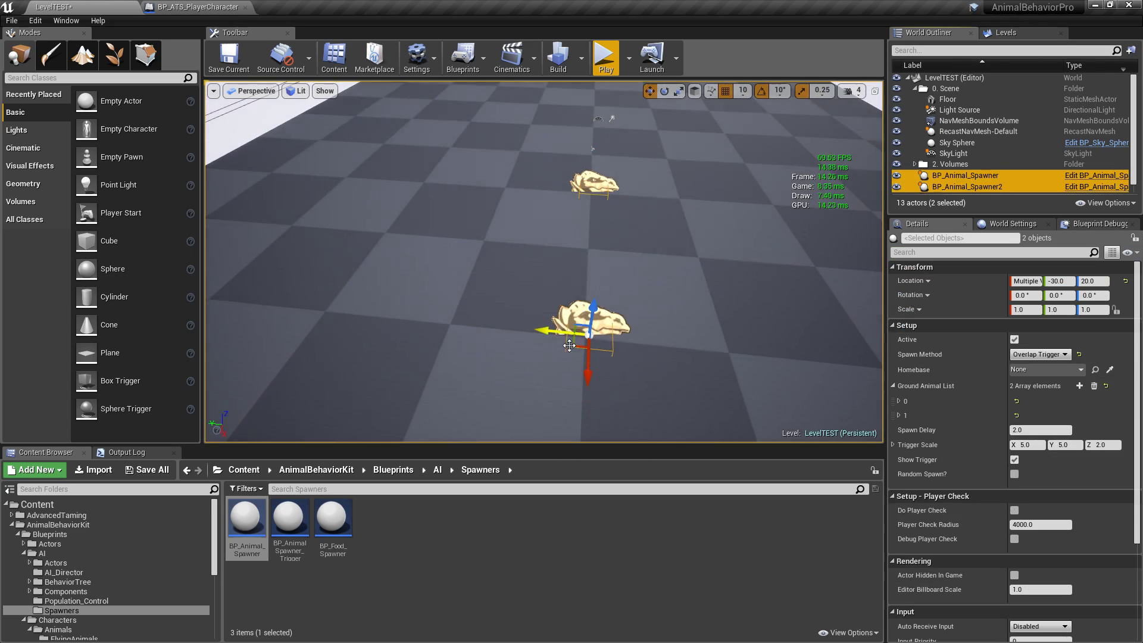
left_click_drag(545, 331, 445, 316, "alt")
right_click_drag(445, 316, 482, 316)
key("s")
key("d")
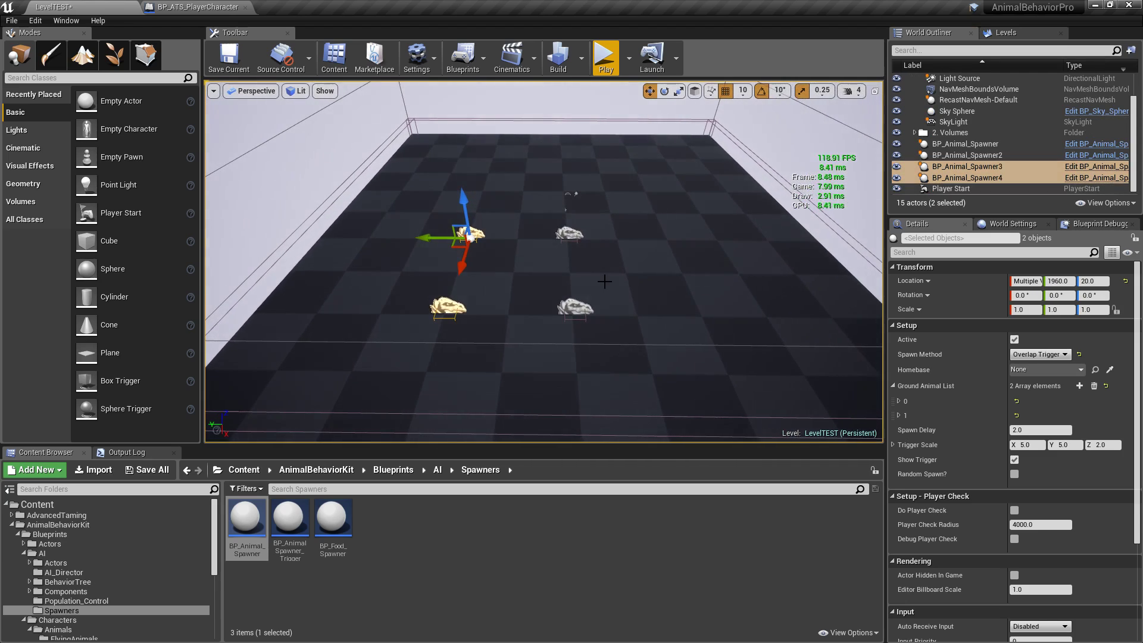
Place a BP_AnimalSpawner_Trigger in the level and move it in front of the four spawners, to about Y -1520
key("d")
right_click_drag(652, 262, 449, 259)
key("w")
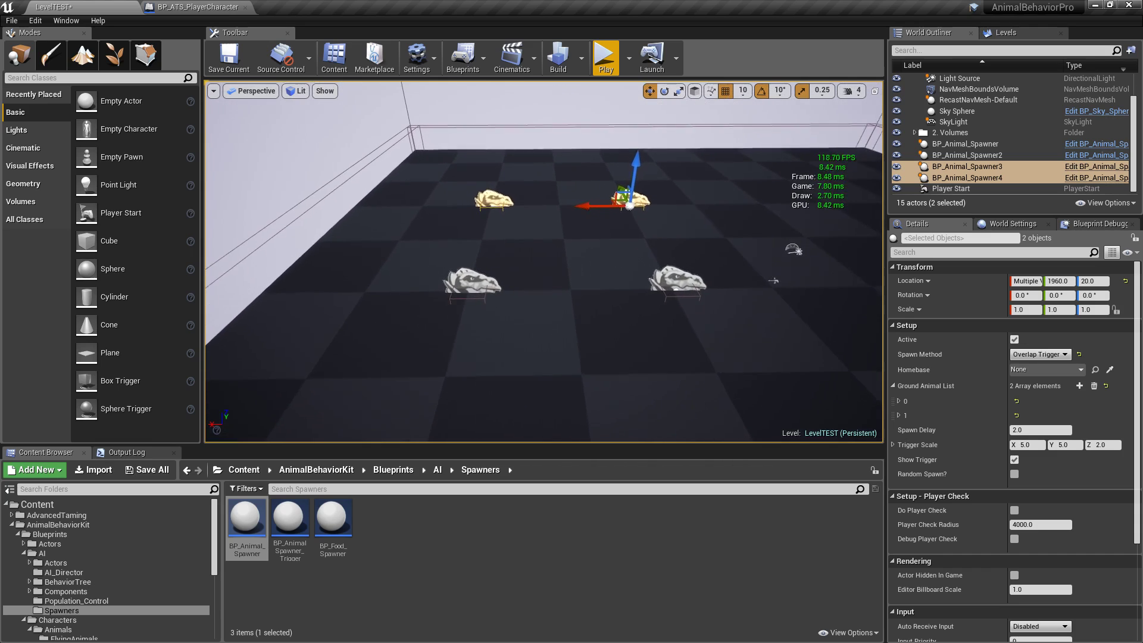
left_click(651, 261)
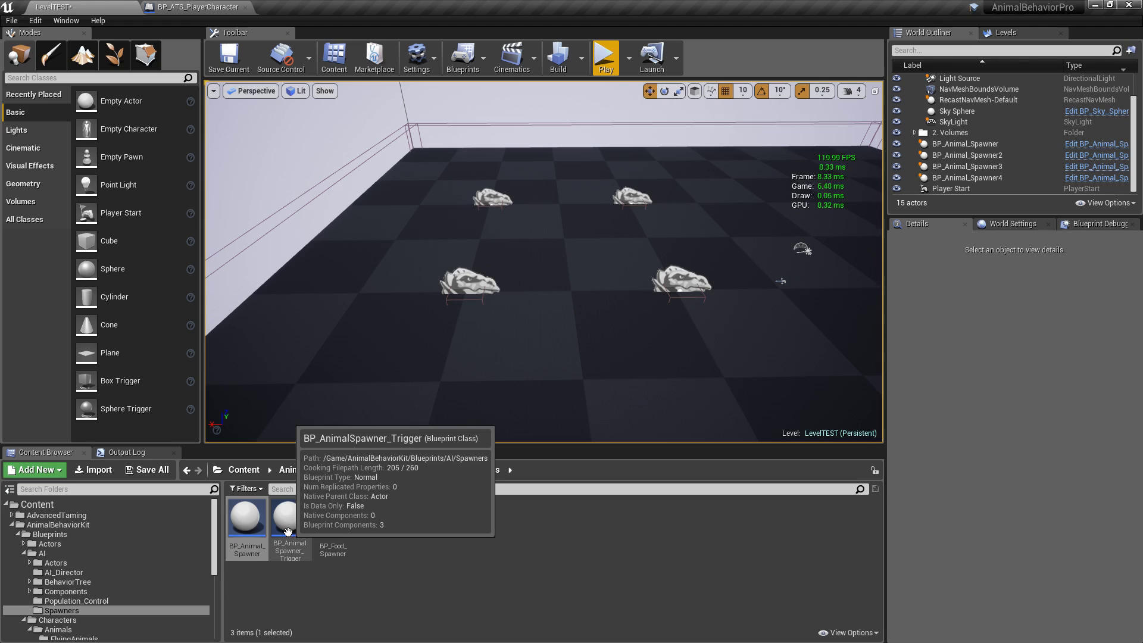
left_click_drag(287, 531, 566, 244)
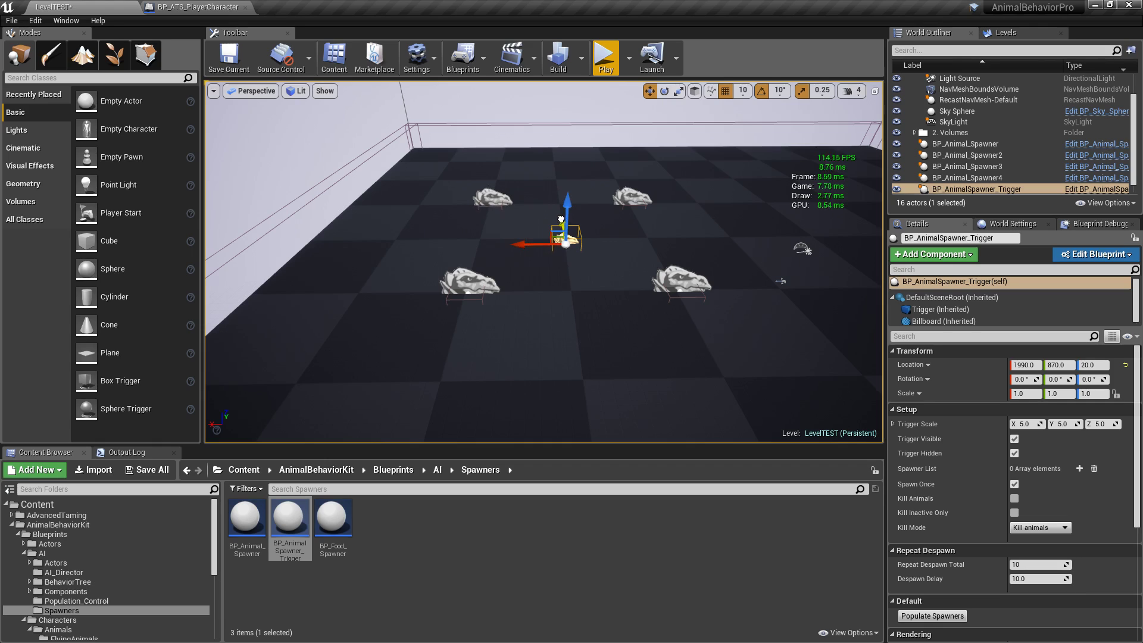
left_click_drag(561, 219, 589, 358)
right_click_drag(589, 358, 613, 372)
Set the Spawn Method of all four BP_Animal_Spawner actors to Inactive
left_click(419, 260)
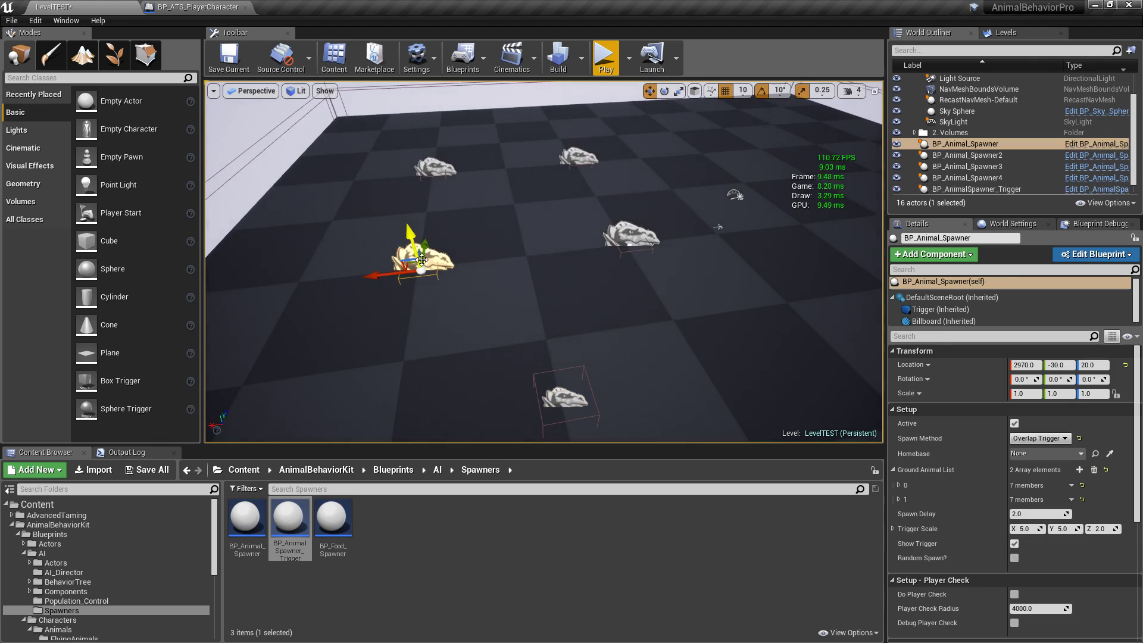
left_click(999, 153, "ctrl")
left_click(995, 167, "ctrl")
left_click(995, 177, "ctrl")
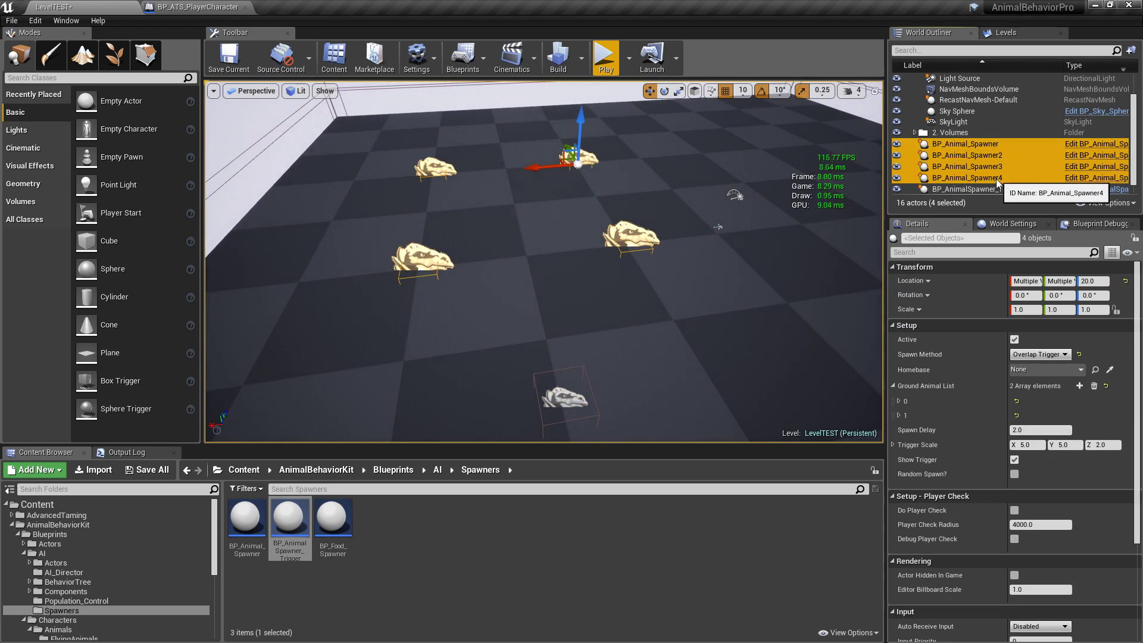
left_click(1039, 354)
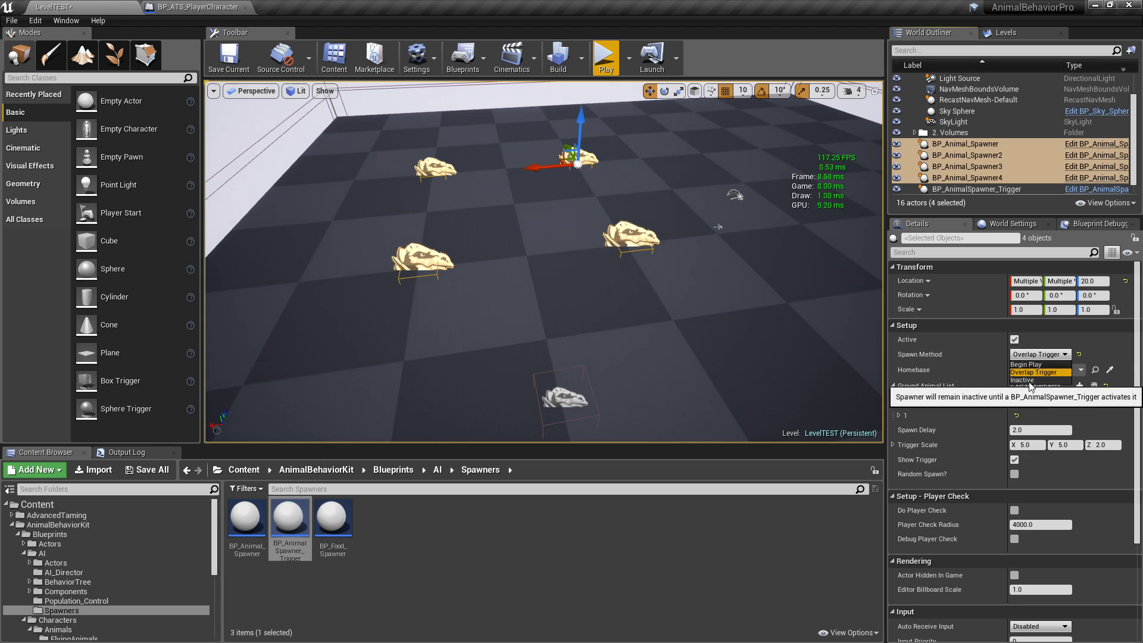
left_click(1030, 380)
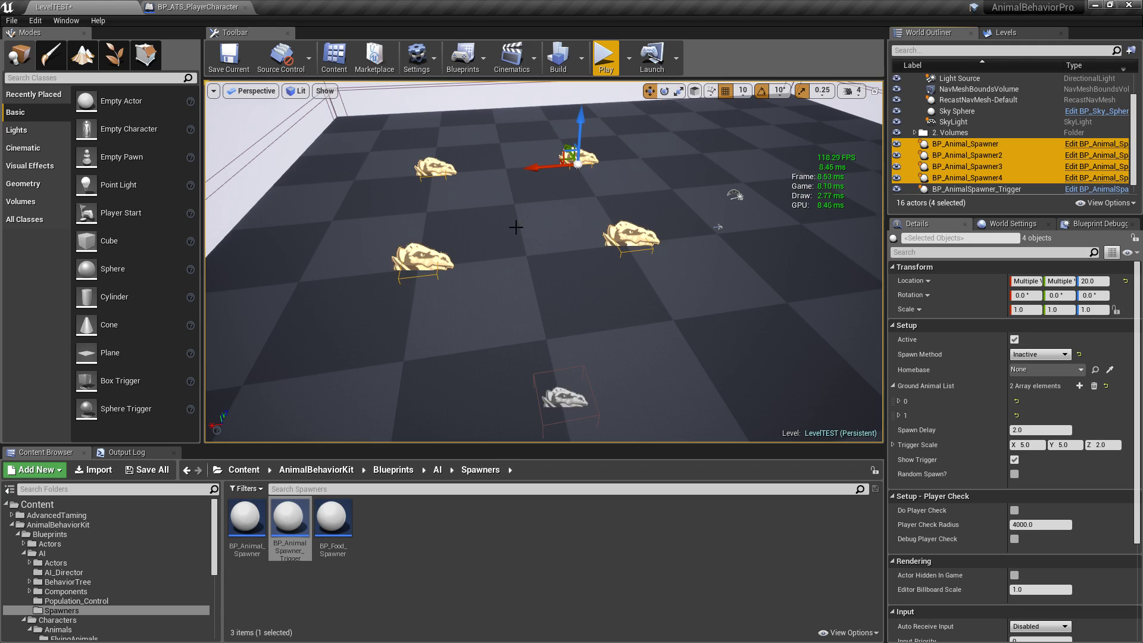
Set BP_AnimalSpawner_Trigger's Trigger Scale to 50 in X and 5 in Y, and move it to about Y -2000
left_click(565, 401)
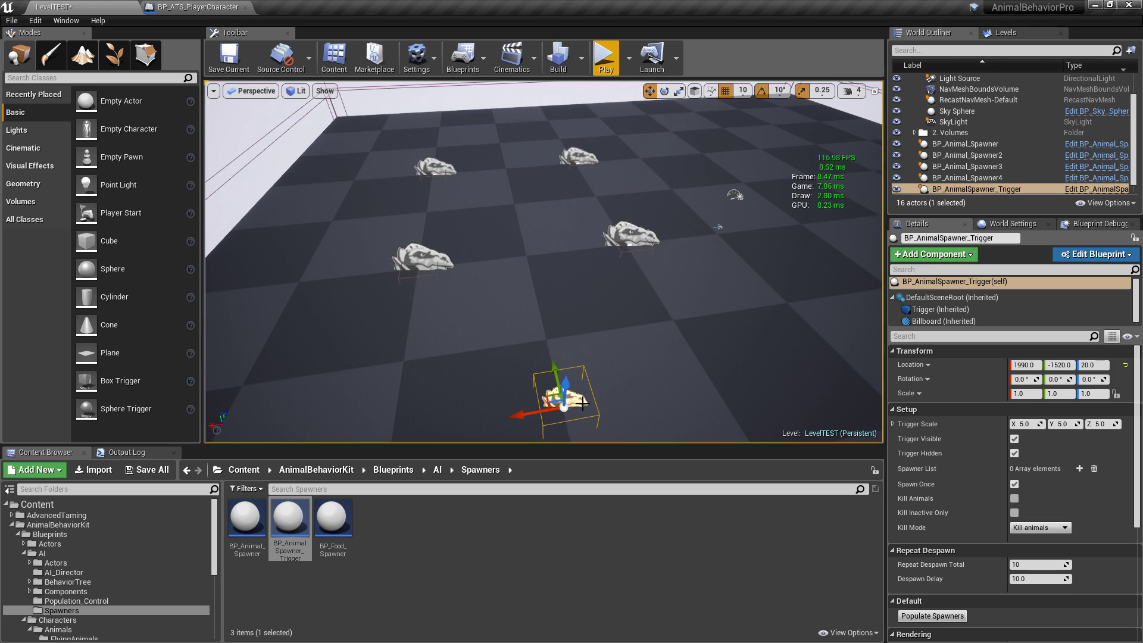
right_click_drag(673, 345, 622, 363)
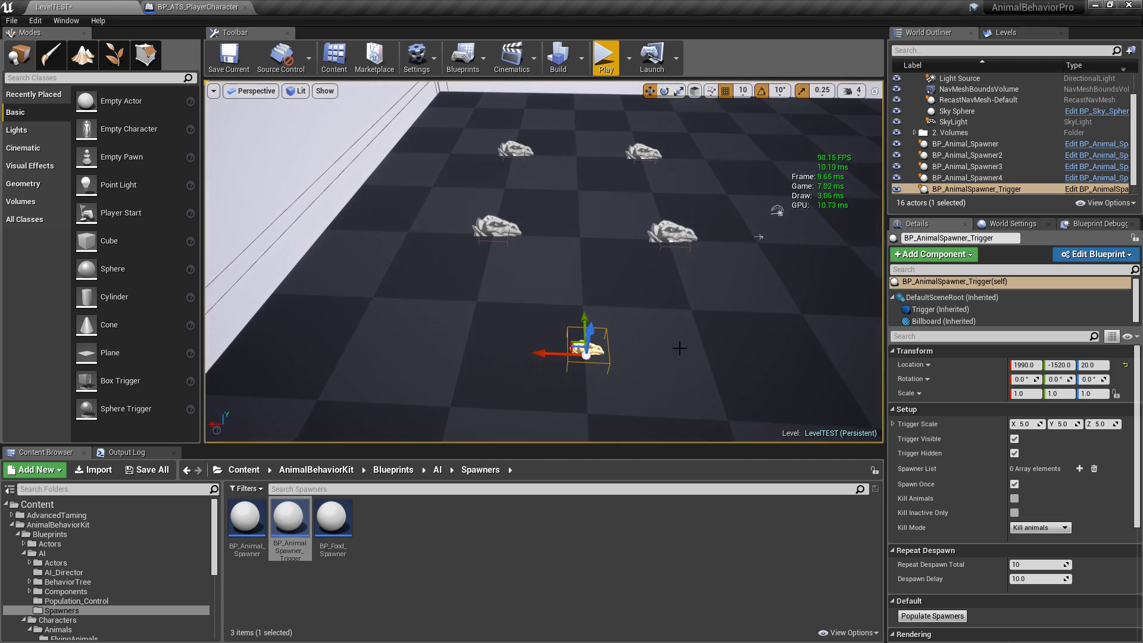
left_click(1064, 423)
key("Return")
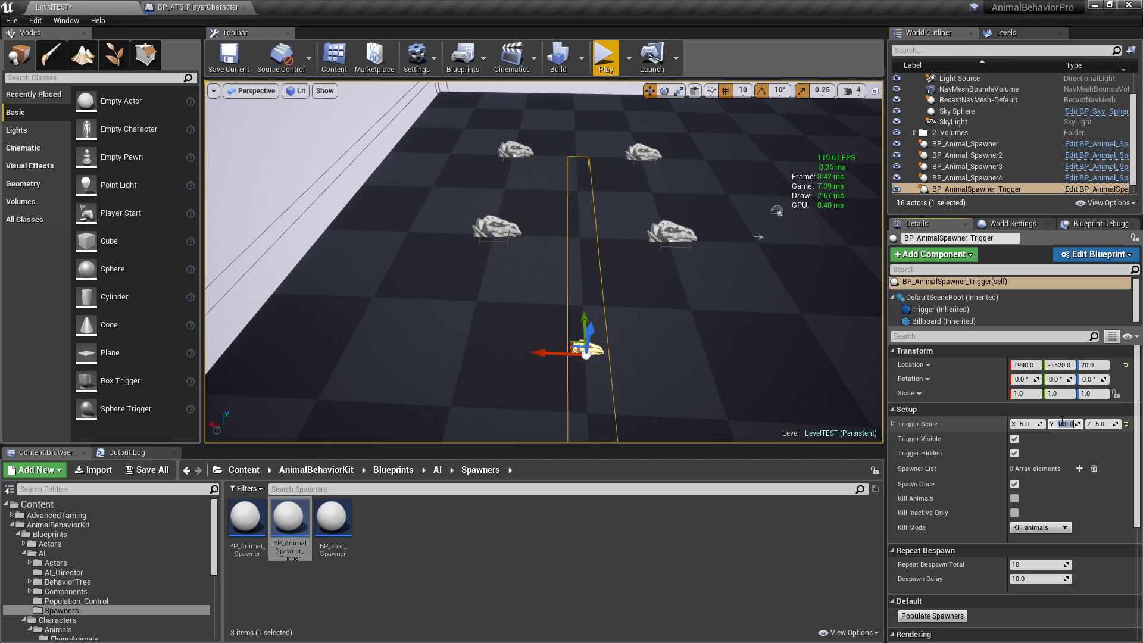
type("5")
key("Return")
left_click(1032, 422)
key("Return")
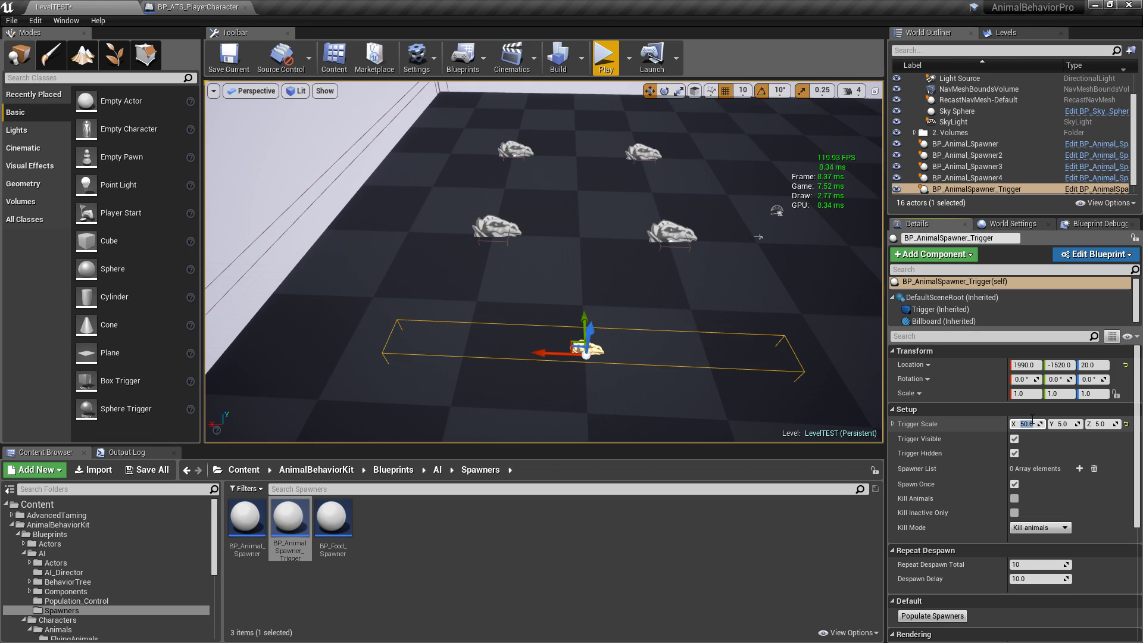
left_click_drag(503, 265, 555, 258, "alt")
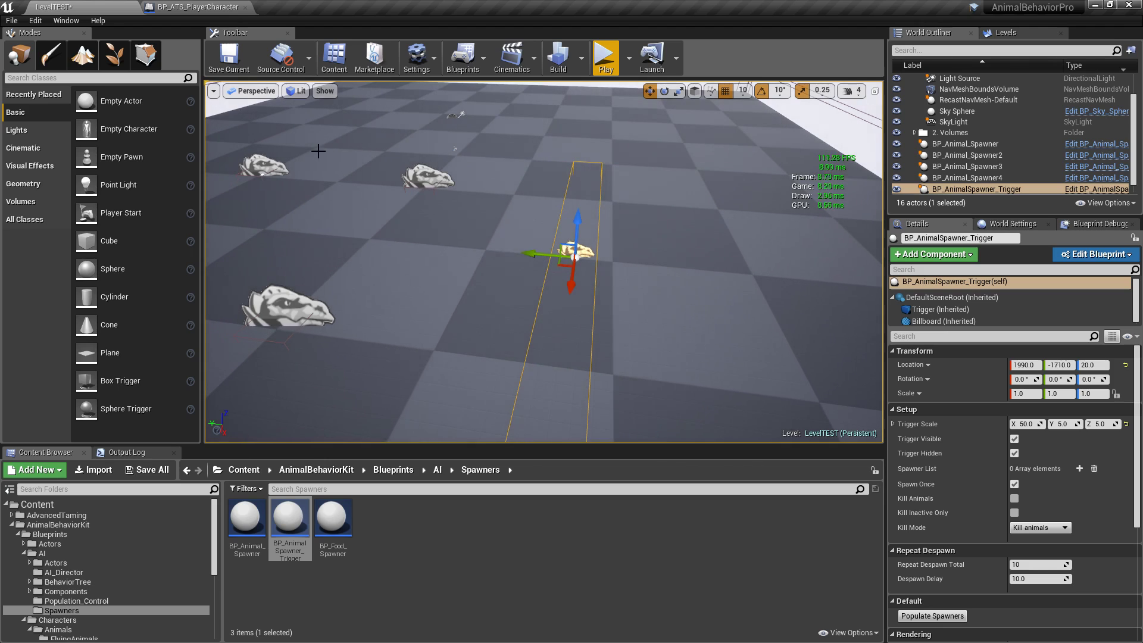
left_click_drag(542, 255, 575, 256)
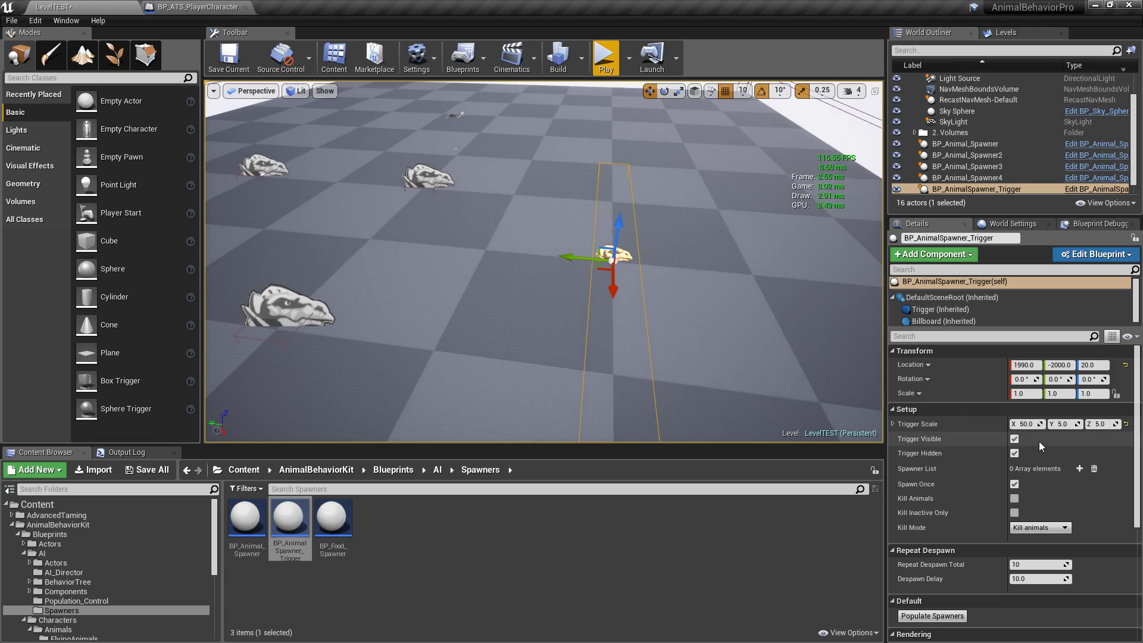
Turn off Trigger Hidden on BP_AnimalSpawner_Trigger and fill its Spawner List with two BP_Animal_Spawner actors picked from the level
left_click(1013, 454)
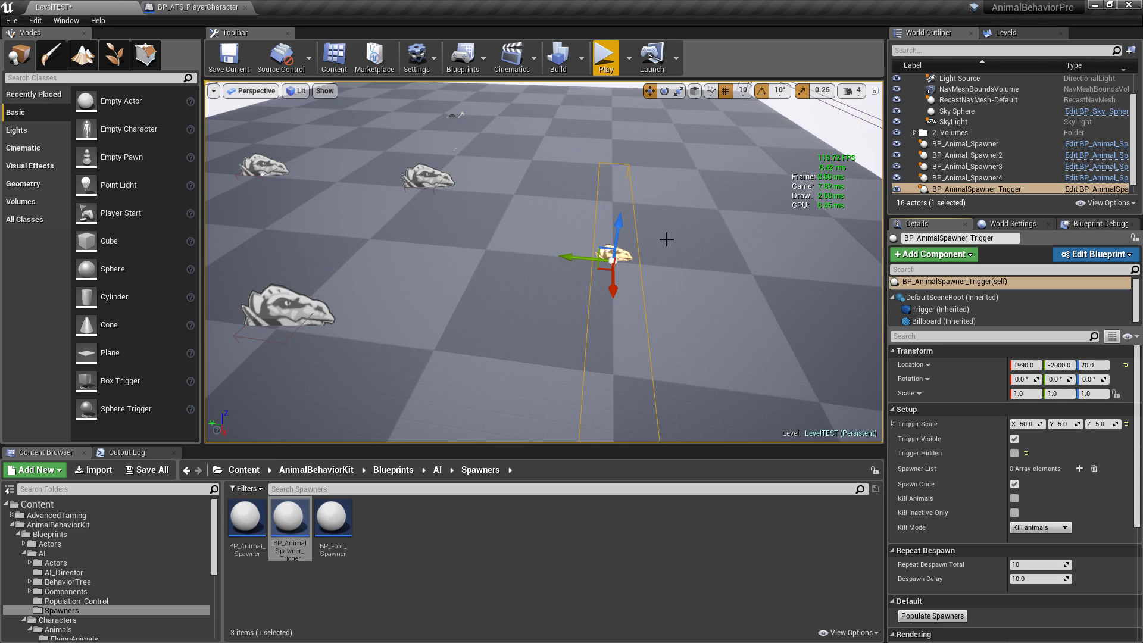
right_click_drag(748, 288, 749, 290)
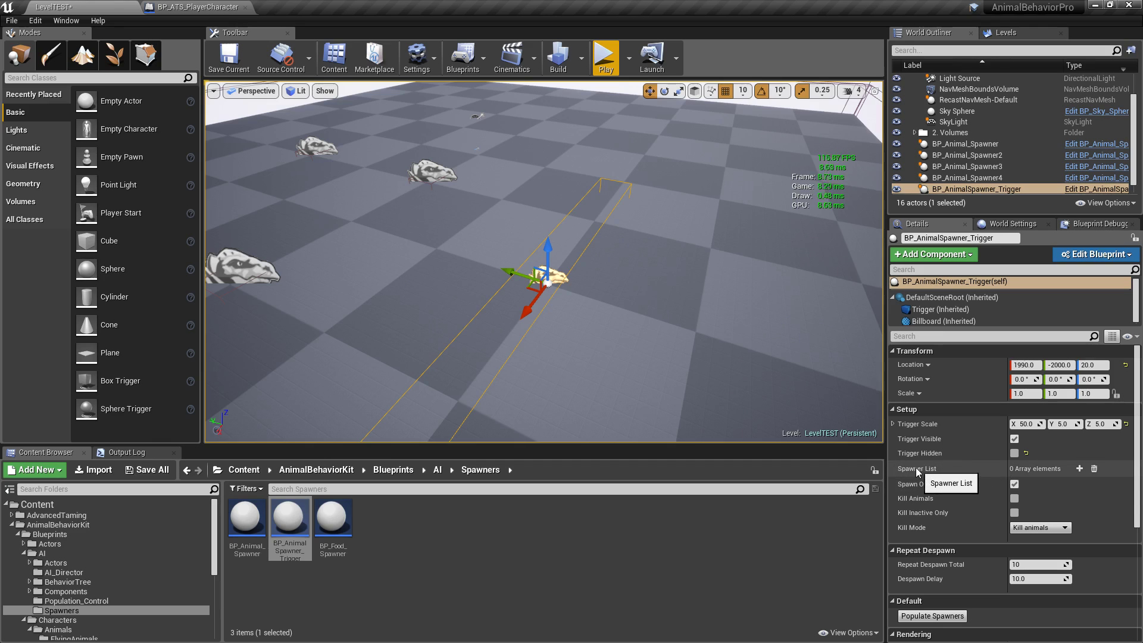
left_click(1079, 468)
left_click(1079, 468)
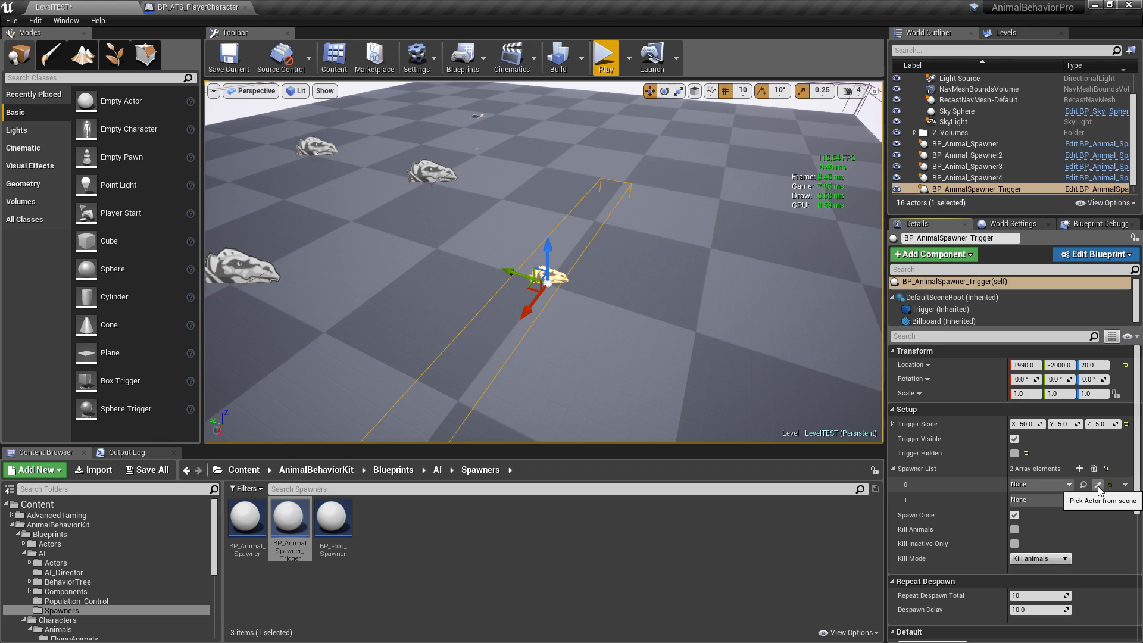
left_click(1097, 485)
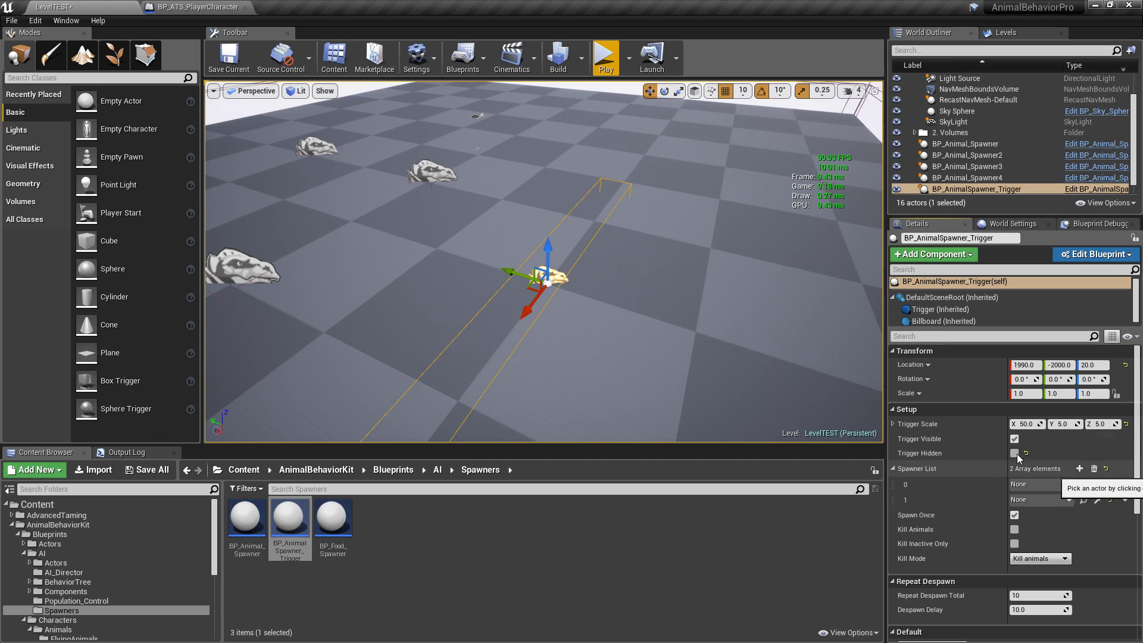
left_click(434, 168)
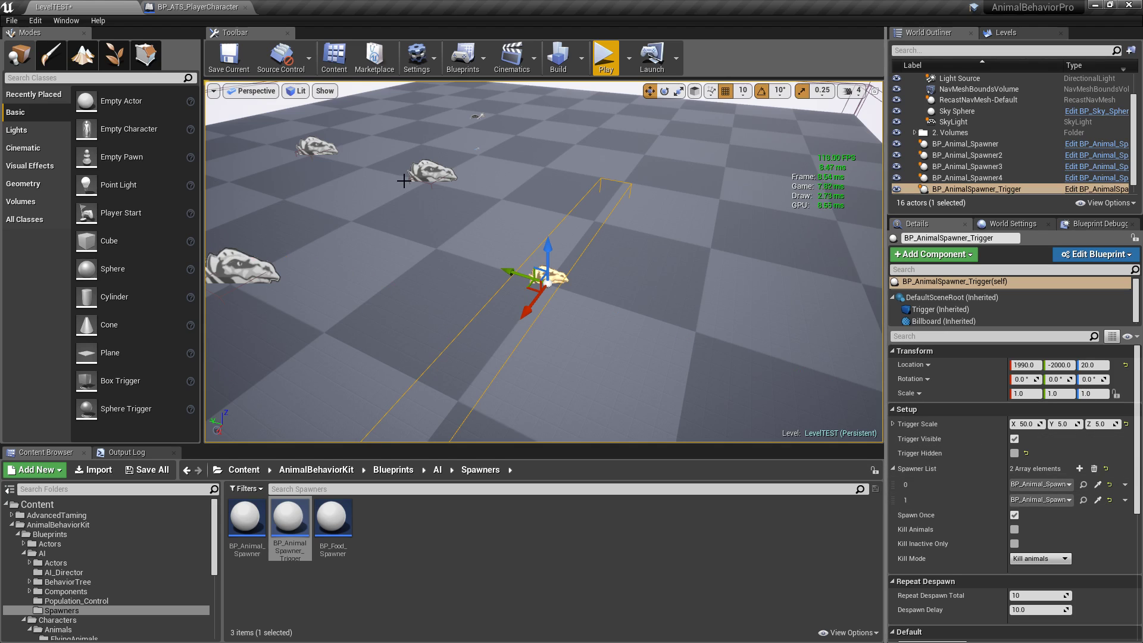
Play the level and run the character forward through the trigger area to test the linked spawners
right_click_drag(619, 268, 502, 226)
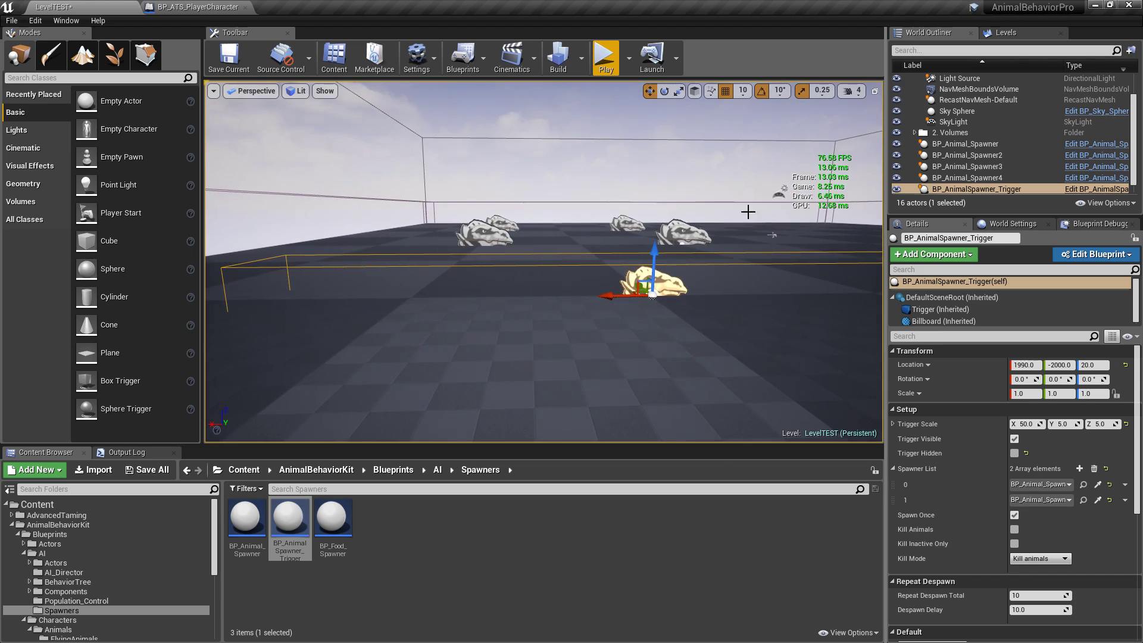
left_click(601, 59)
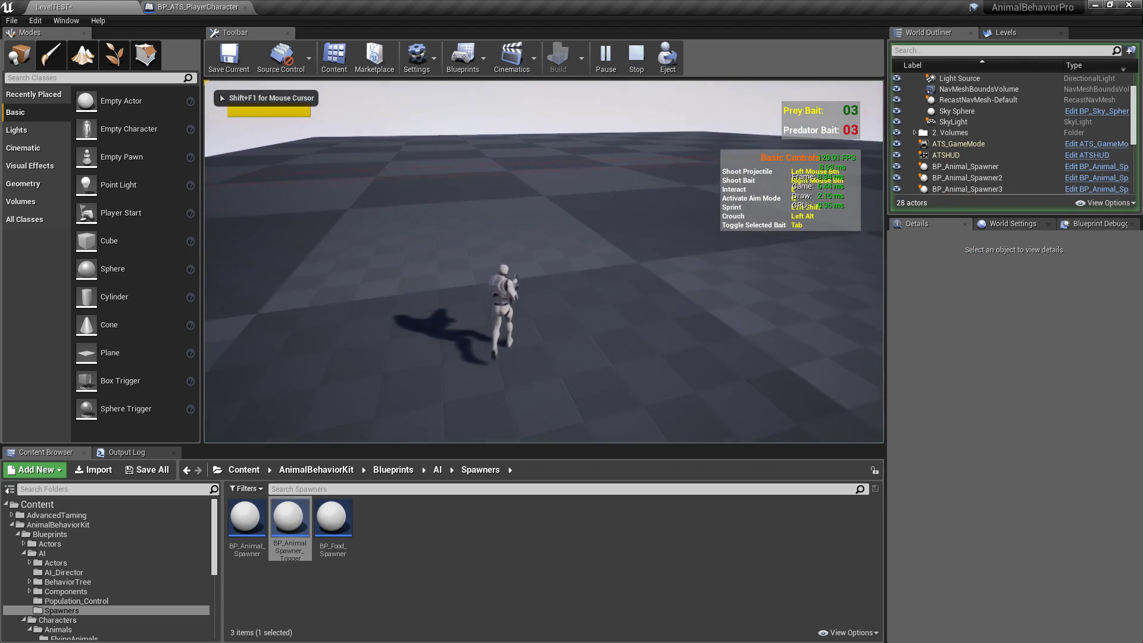
key("w")
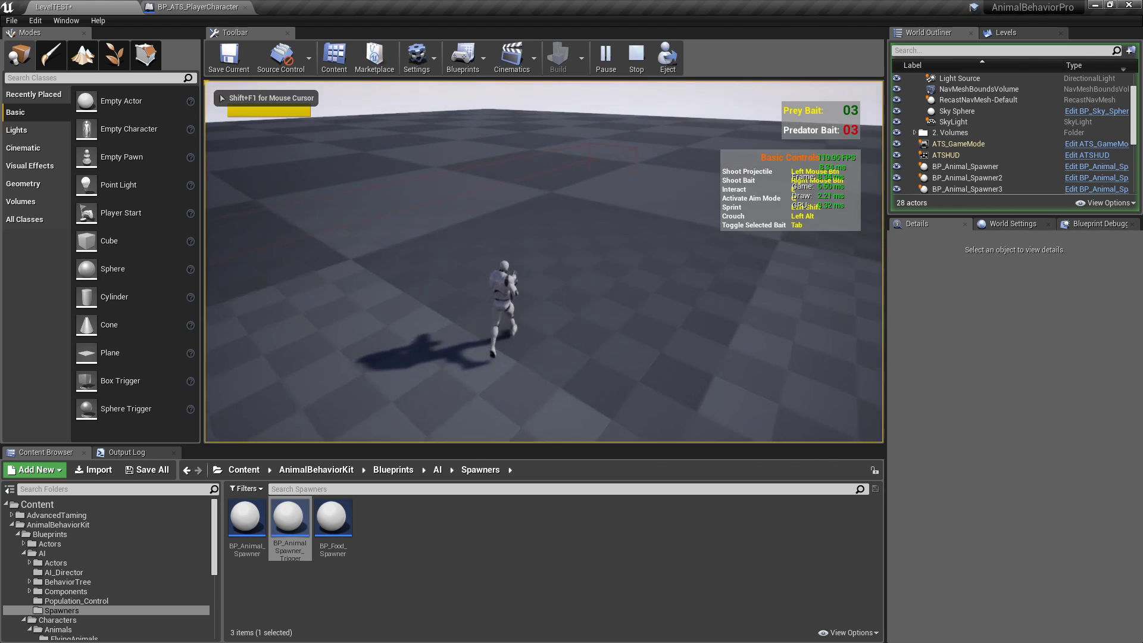
key("w")
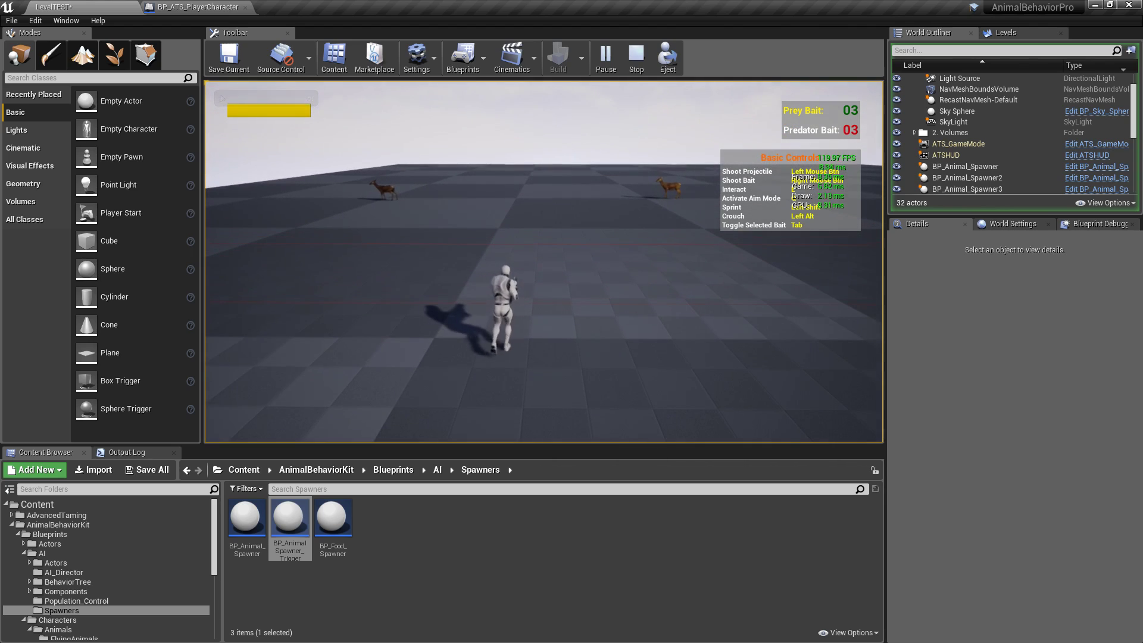